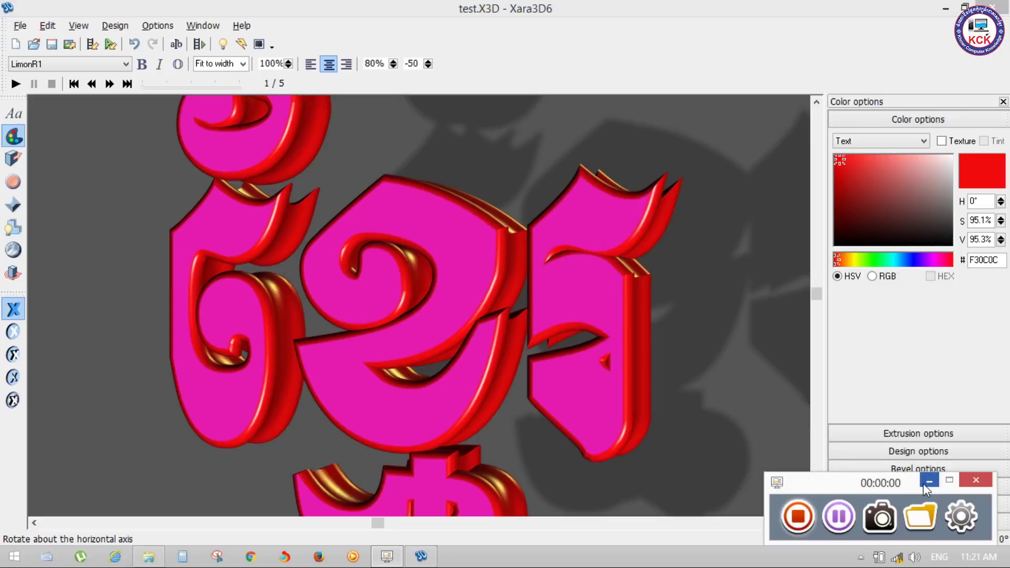
Show the text cursor on the 3D Khmer text to enter editing mode
click(924, 488)
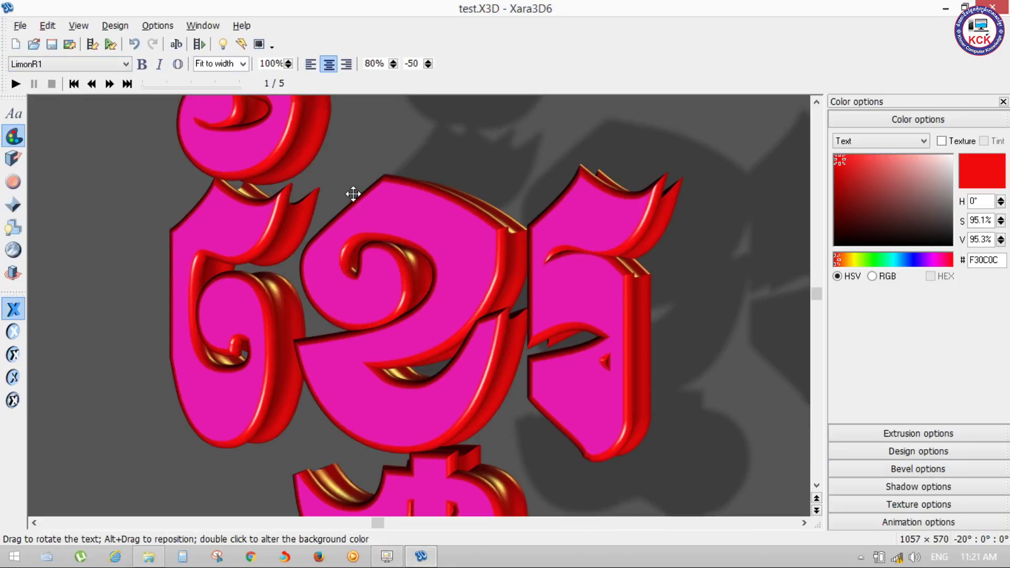
click(176, 46)
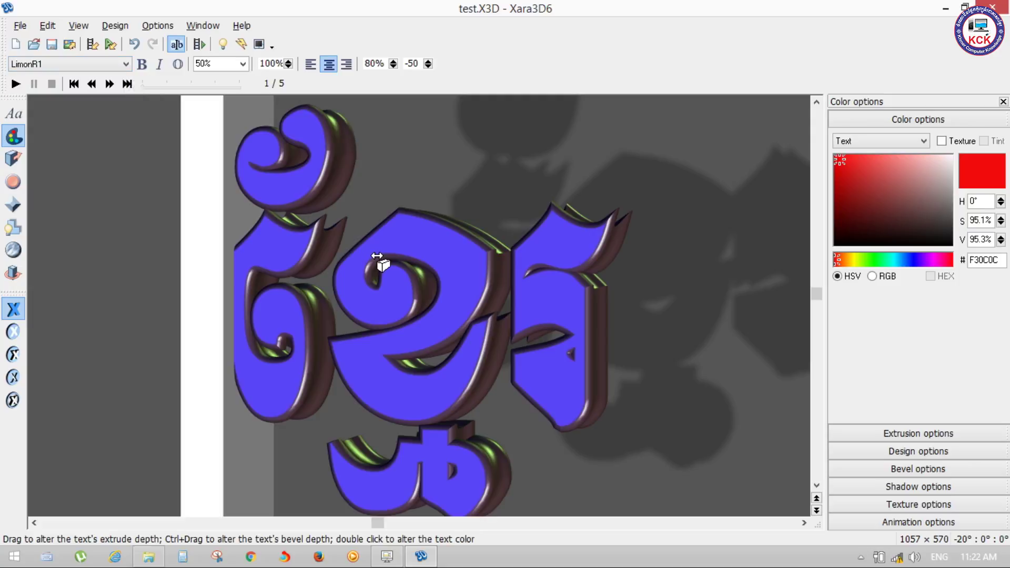
Compare Bold on and off, then switch the Khmer text to Italic
click(142, 64)
click(140, 73)
click(140, 74)
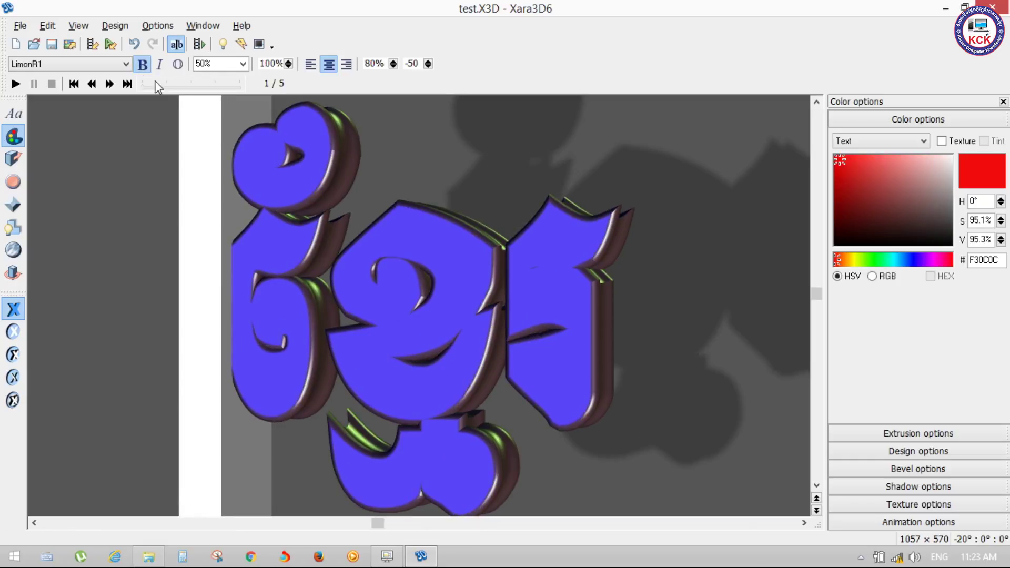
click(142, 64)
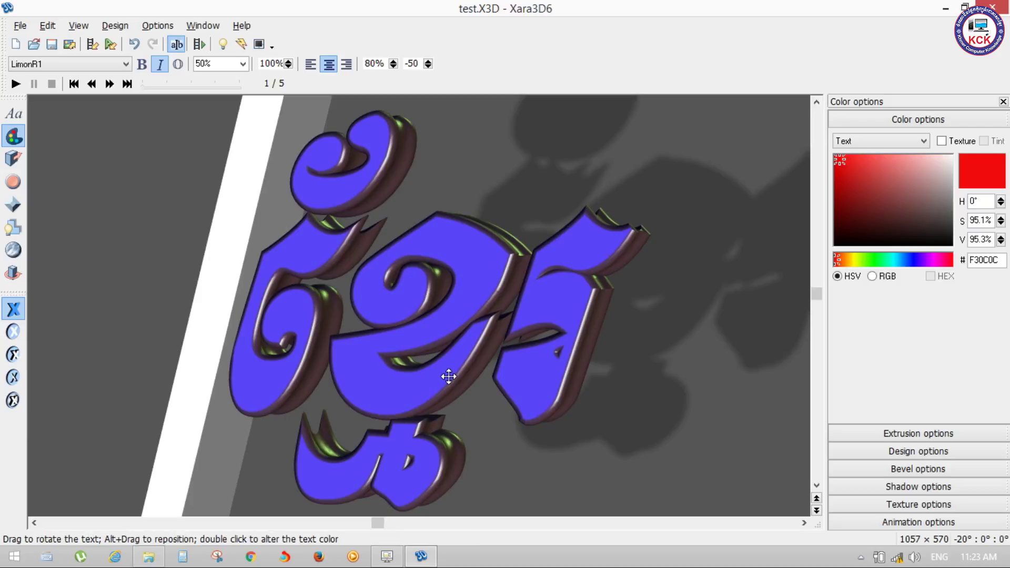
Try hollow outline lettering, drag the extrusion much deeper, then turn Outline off
click(184, 70)
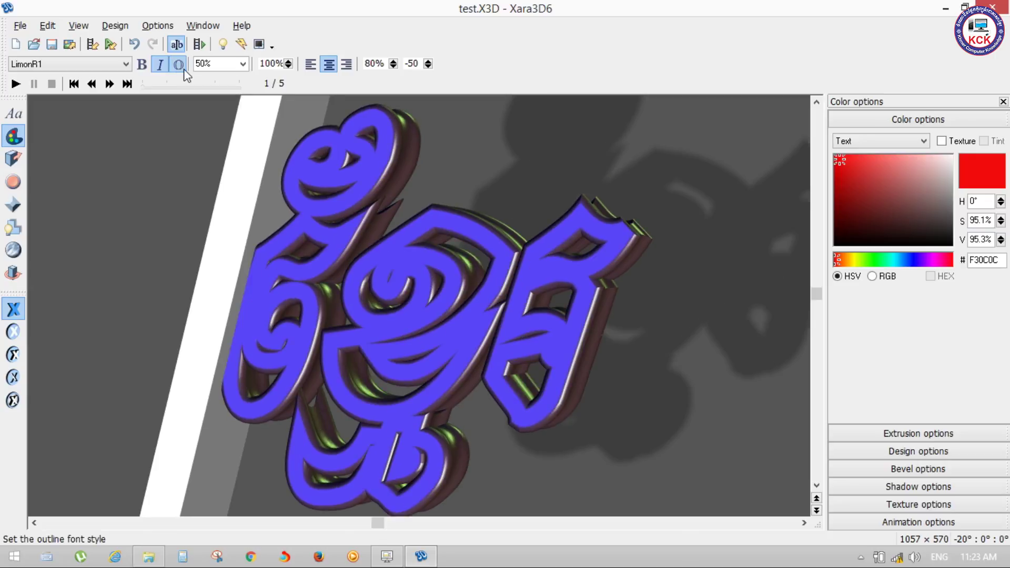
click(179, 66)
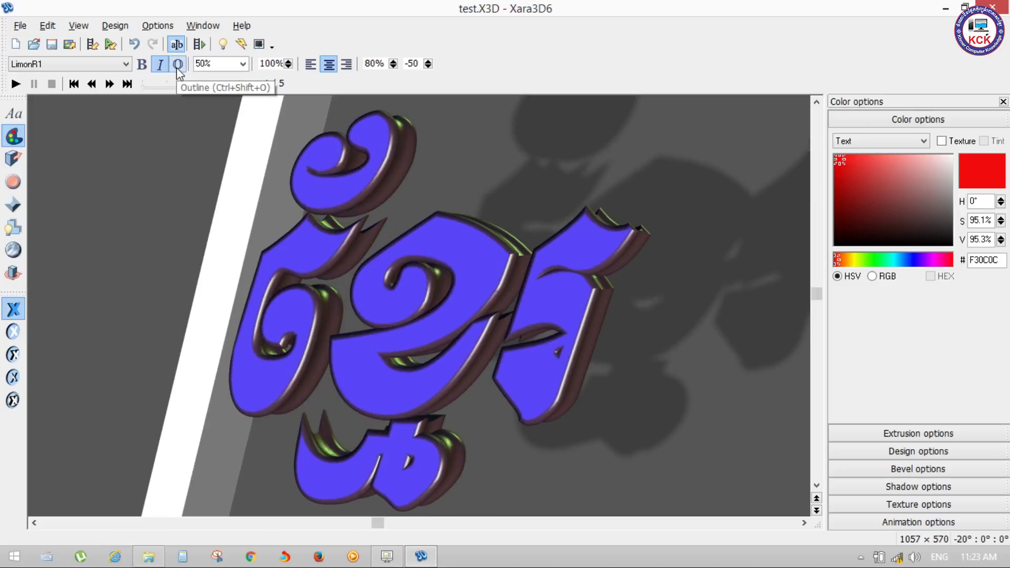
click(177, 67)
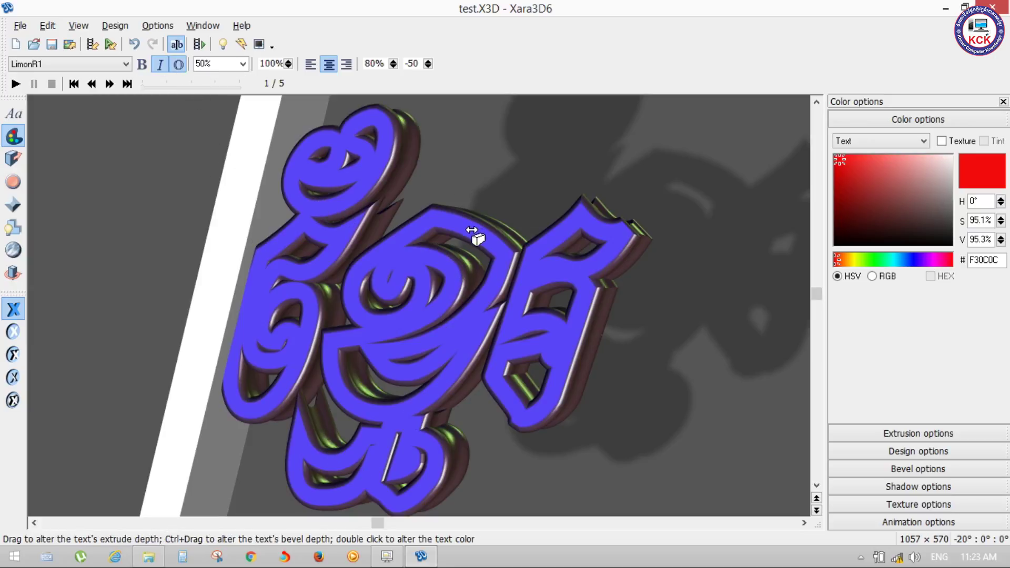
mouse_move(471, 247)
mouse_down()
mouse_move(506, 248)
mouse_move(323, 252)
mouse_move(302, 274)
mouse_move(726, 197)
mouse_up()
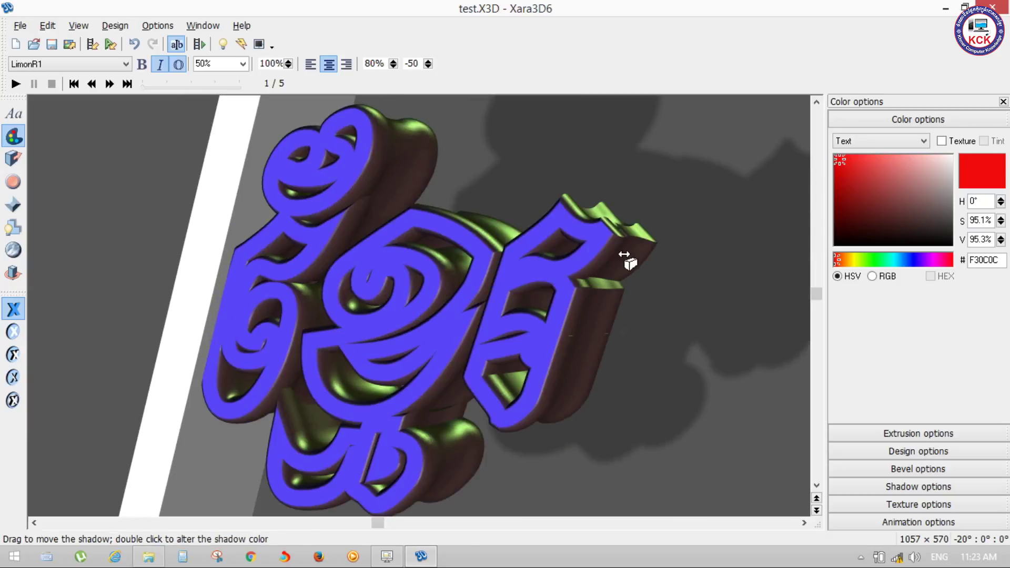
drag(474, 246, 499, 261)
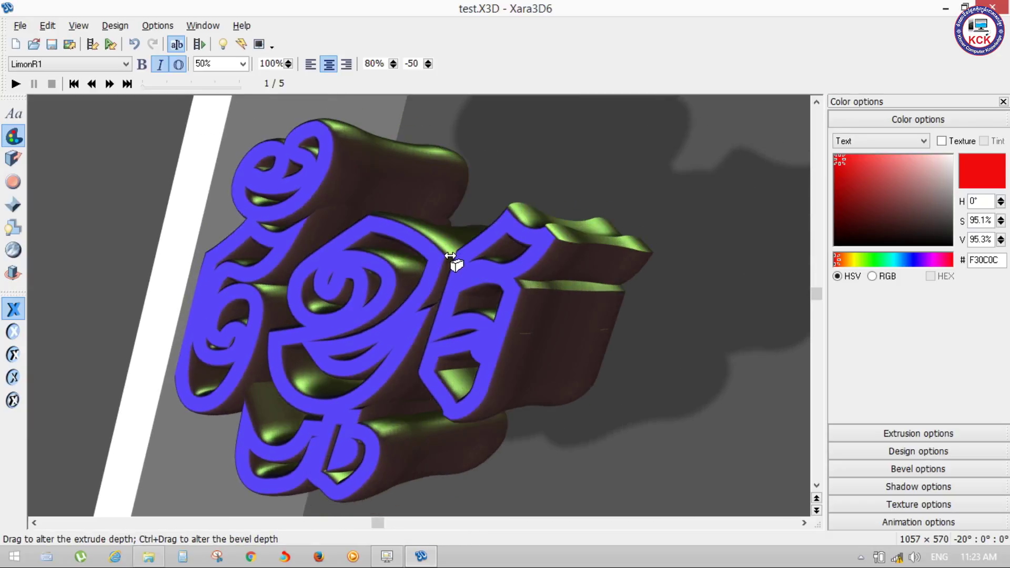
drag(499, 262, 478, 269)
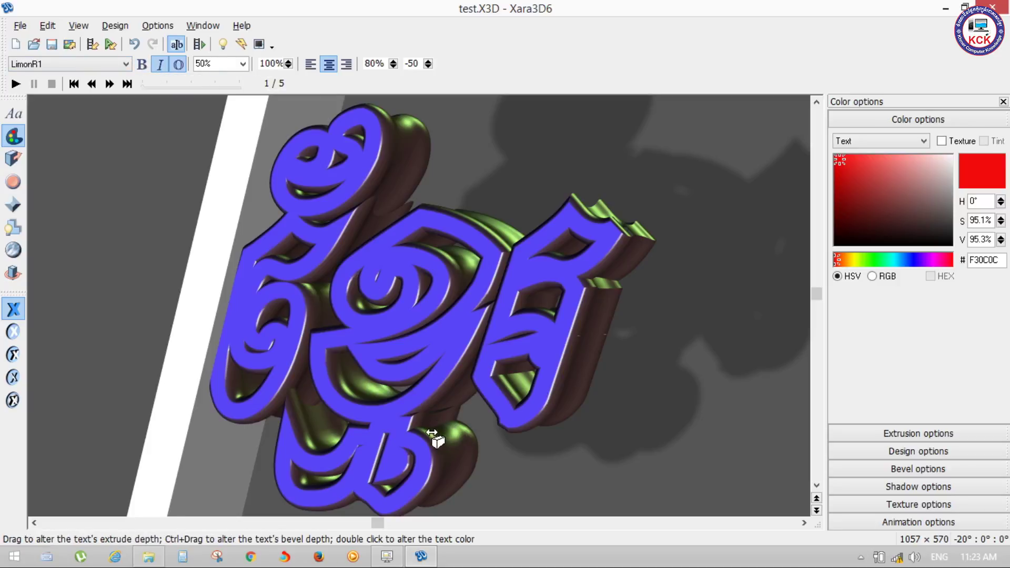
click(178, 63)
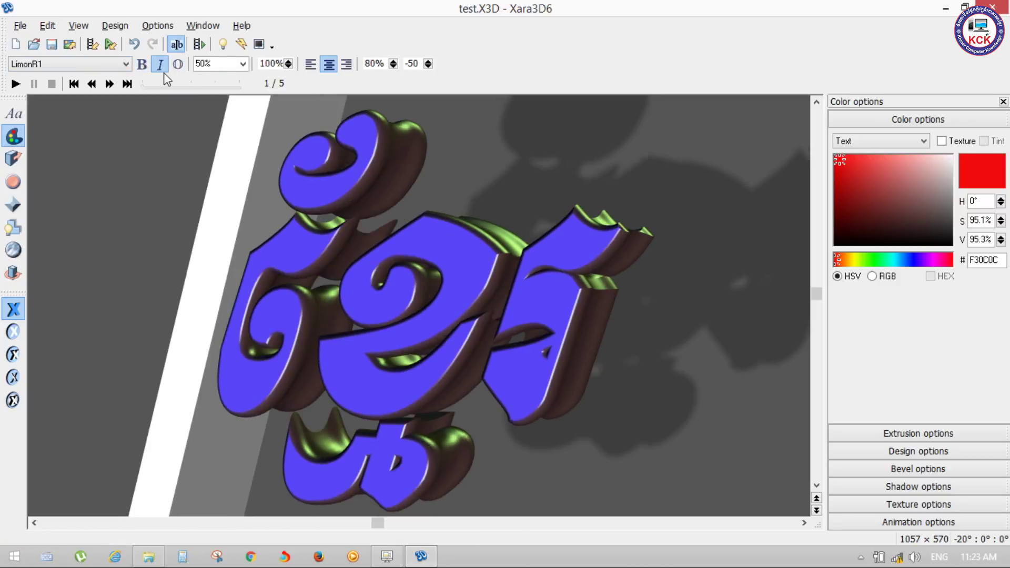
Remove the italic slant and set the text size to 20%, then 100%
click(163, 72)
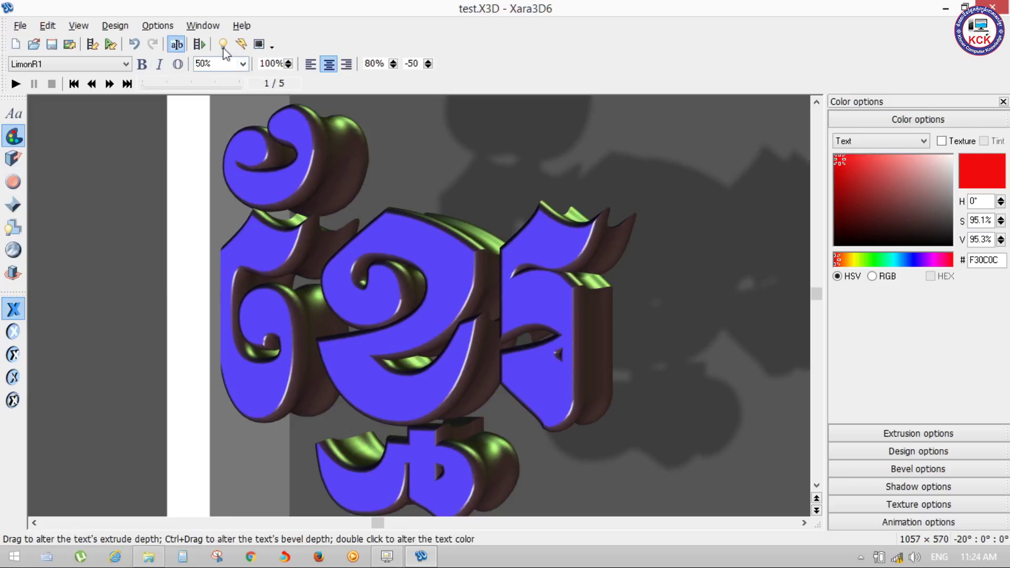
click(243, 64)
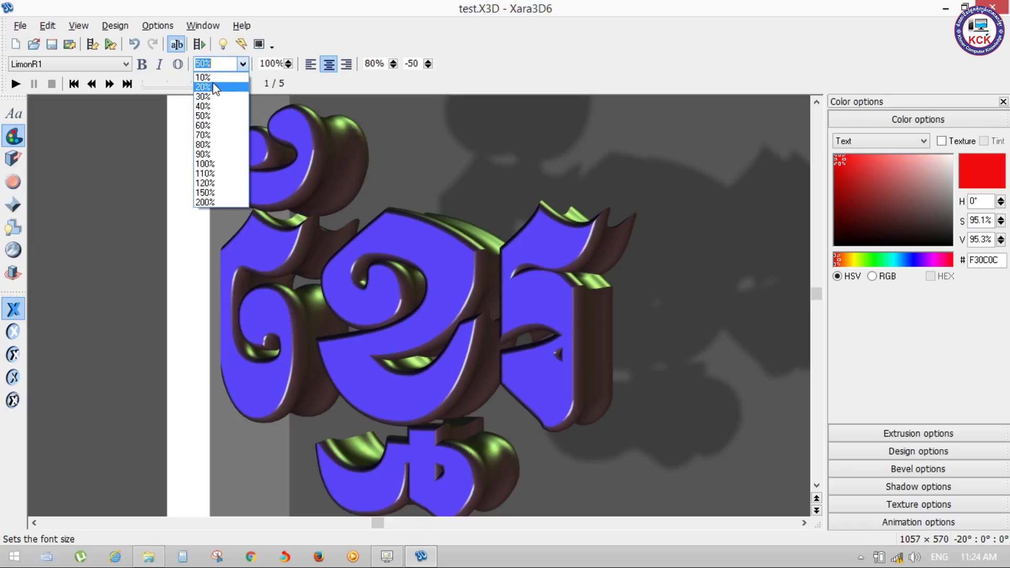
click(212, 87)
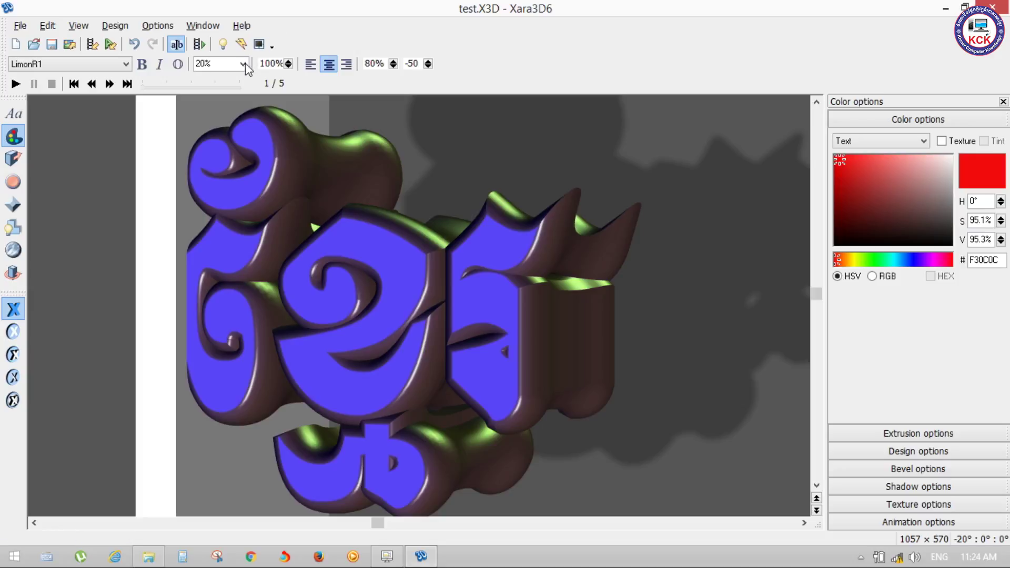
click(221, 63)
click(205, 164)
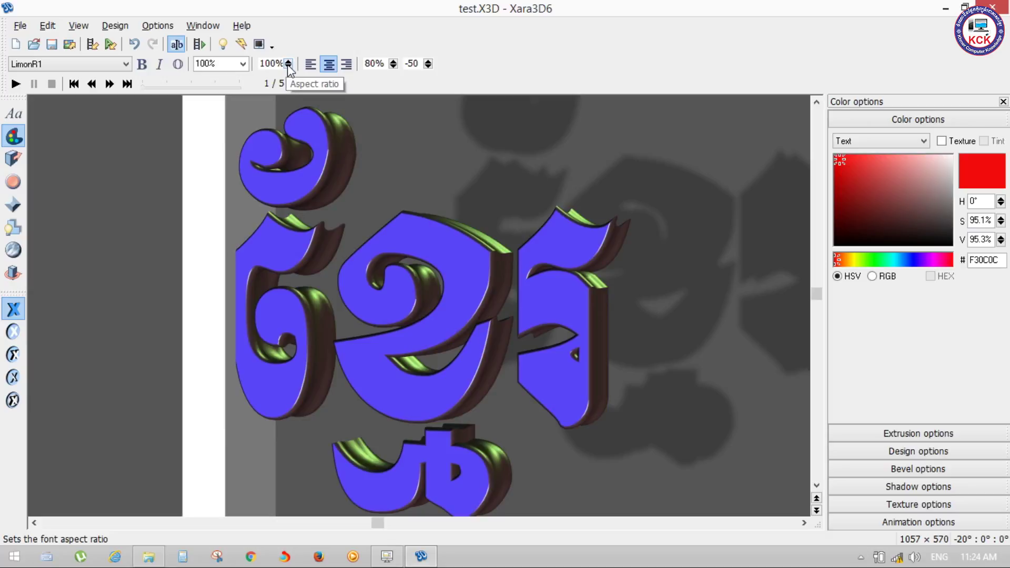
drag(289, 68, 288, 93)
mouse_move(273, 95)
mouse_down()
mouse_move(256, 104)
mouse_move(340, 36)
mouse_move(343, 11)
mouse_move(343, 119)
mouse_move(389, 32)
mouse_move(394, 81)
mouse_move(389, 59)
mouse_move(390, 70)
mouse_up()
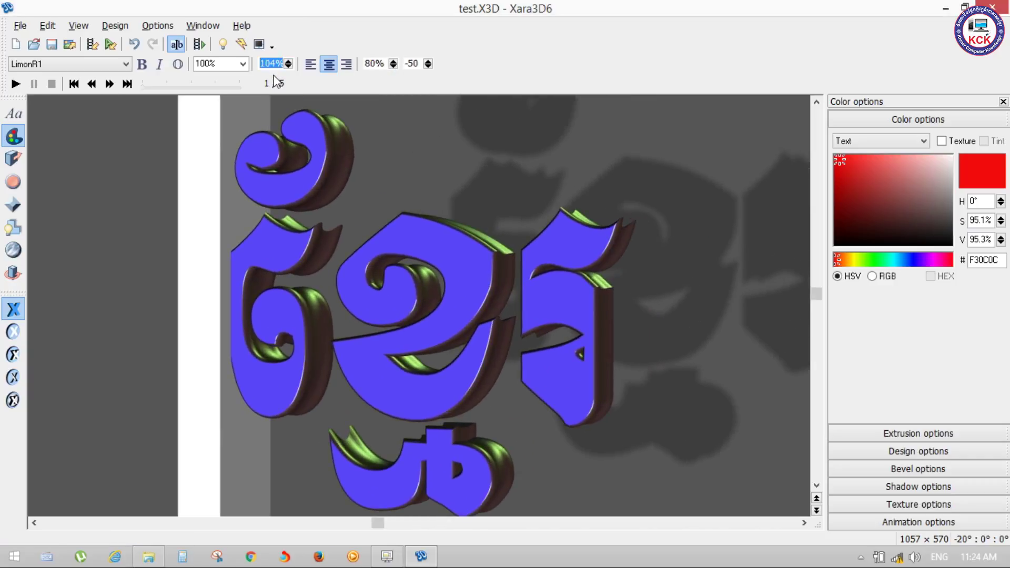
text(100)
key(Return)
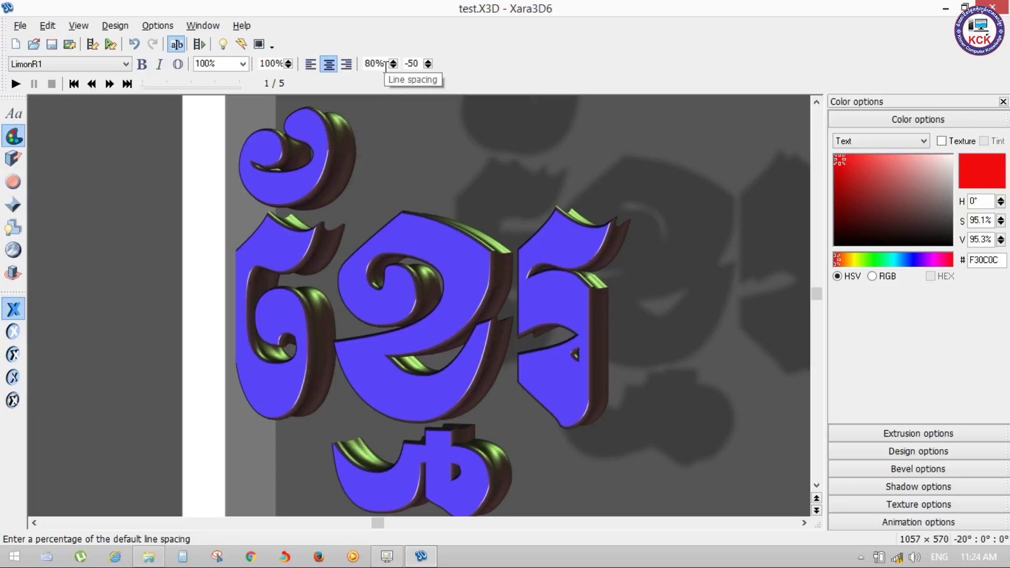
Enter a second text line 'sfsdfs' in Text options and apply it
click(19, 114)
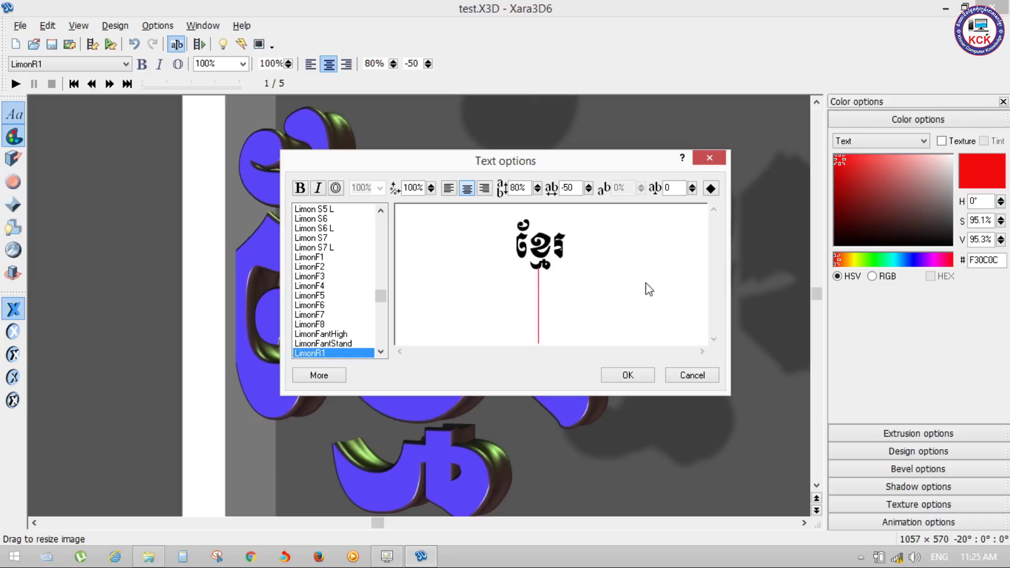
text(sfsdfs)
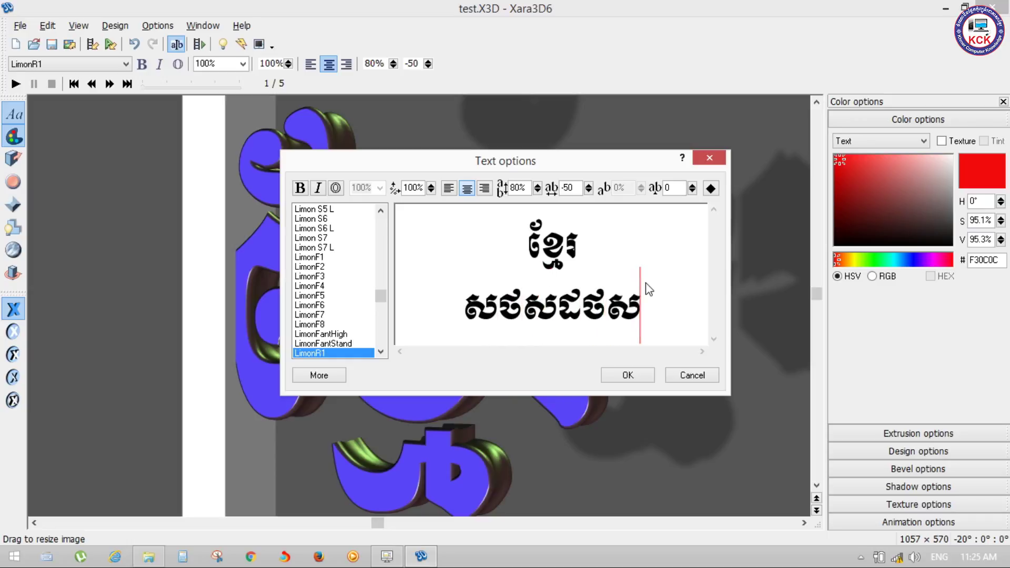
click(628, 376)
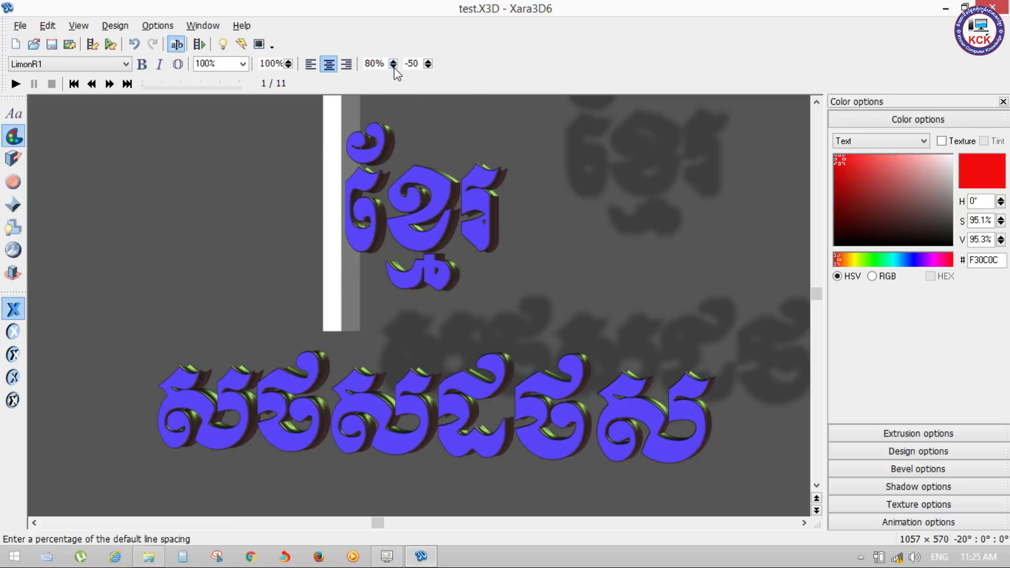
Adjust the line spacing spinner until the two lines sit at 77%
drag(394, 64, 398, 79)
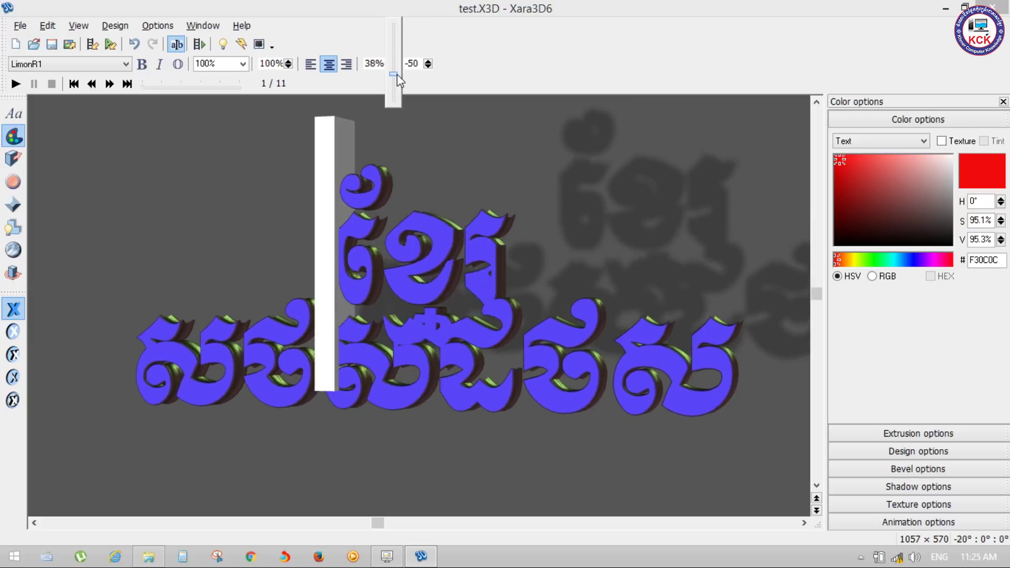
mouse_move(398, 80)
mouse_down()
mouse_move(392, 43)
mouse_move(397, 64)
mouse_up()
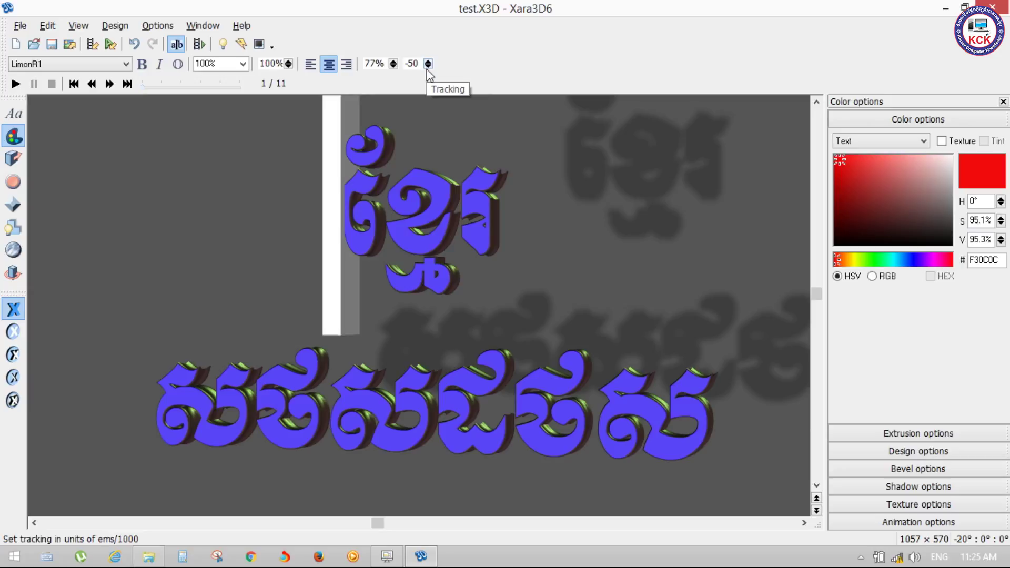
Adjust the letter tracking from -50 to 432
drag(427, 70, 442, 97)
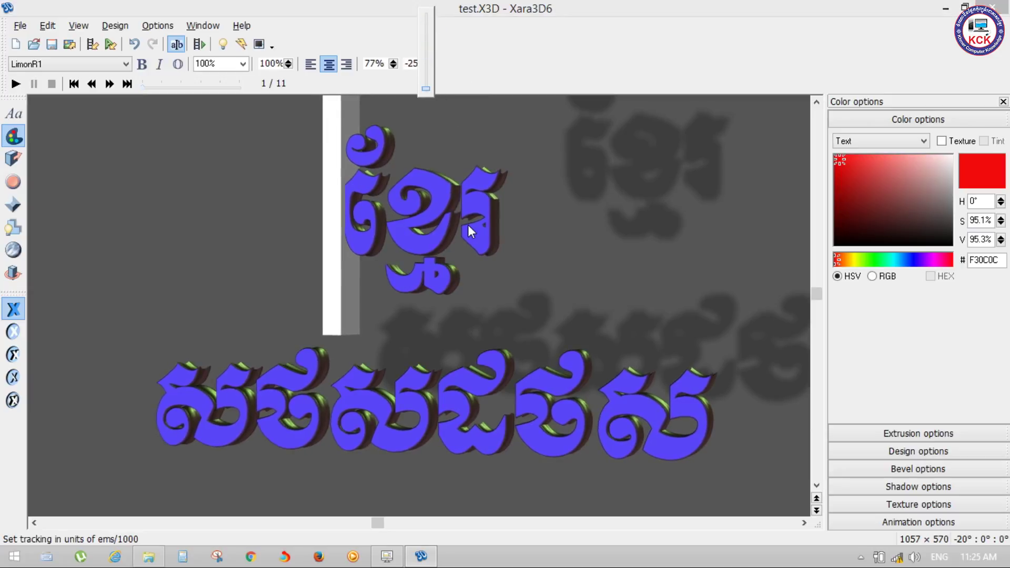
drag(442, 97, 469, 228)
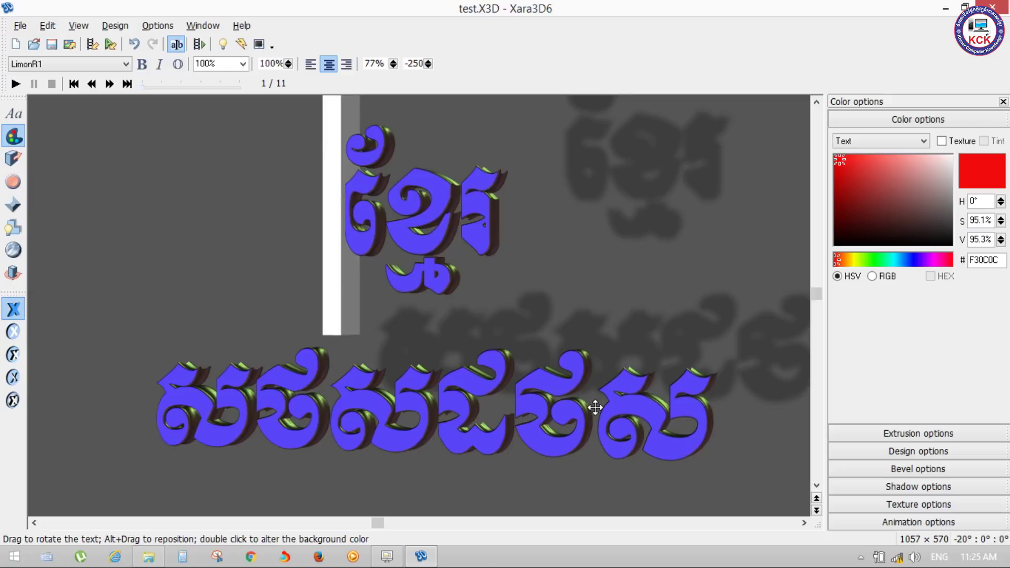
click(428, 69)
mouse_move(430, 74)
mouse_down()
mouse_move(433, 7)
mouse_move(436, 108)
mouse_up()
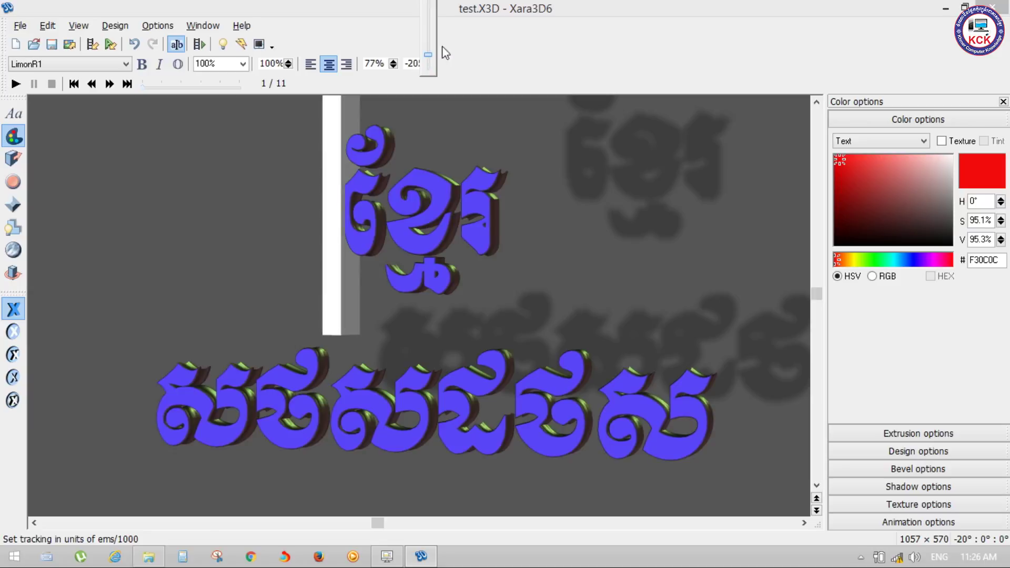
drag(450, 179, 451, 6)
mouse_move(450, 6)
mouse_down()
mouse_move(413, 71)
mouse_move(431, 6)
mouse_move(454, 229)
mouse_move(442, 8)
mouse_up()
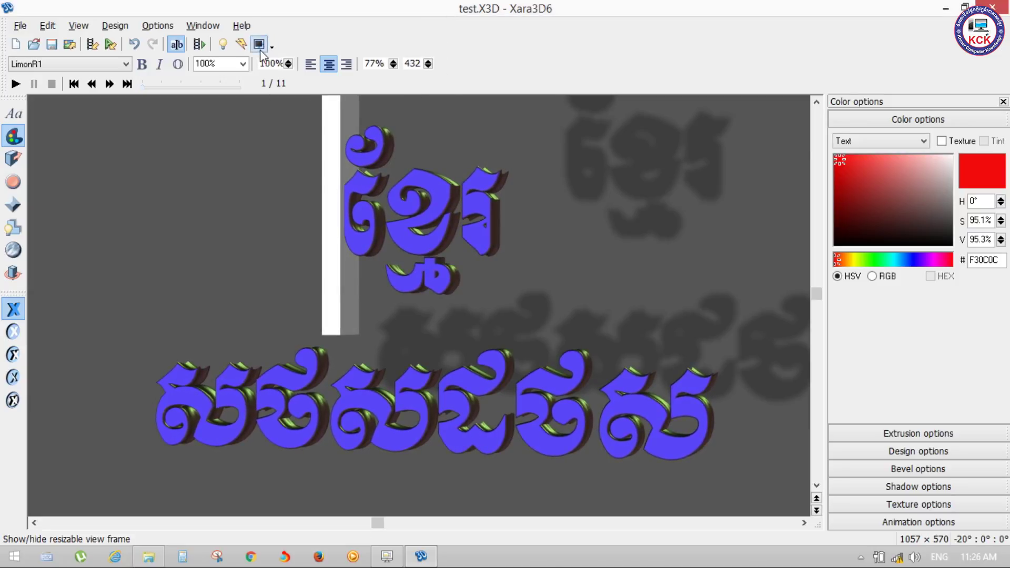
Hide the text cursor to show the pink, red-bevelled text and play its animation
click(177, 45)
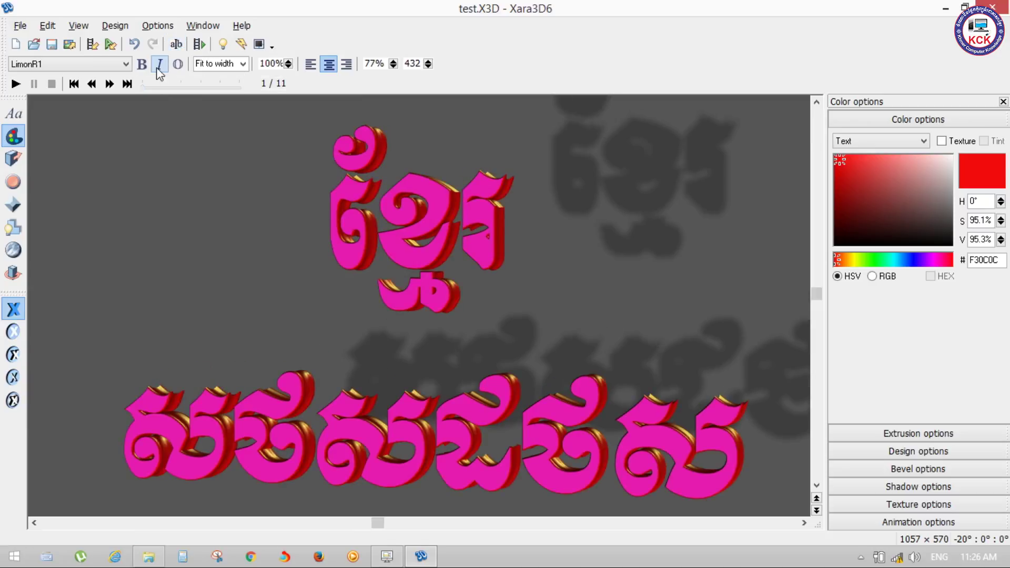
click(15, 84)
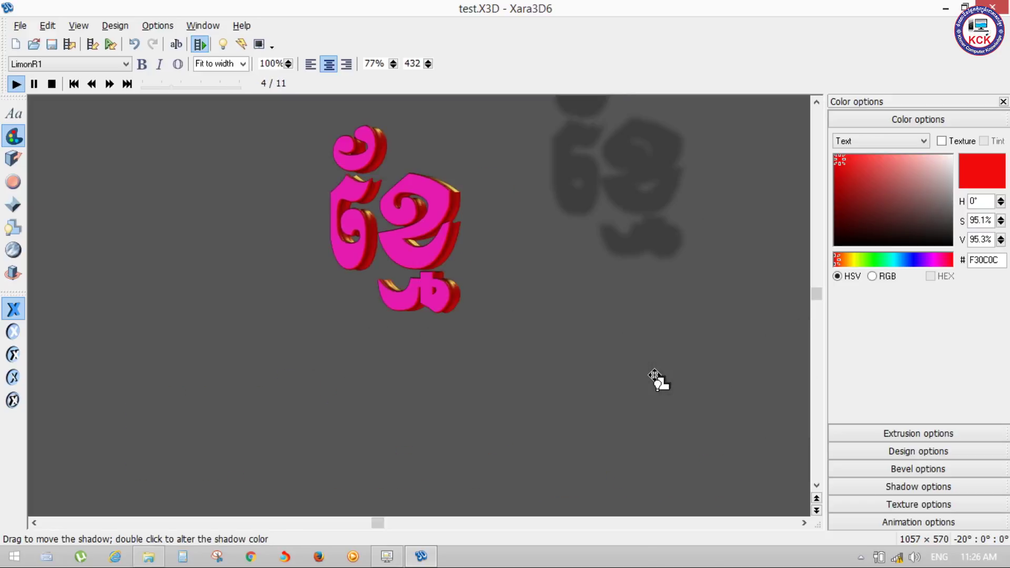
click(386, 557)
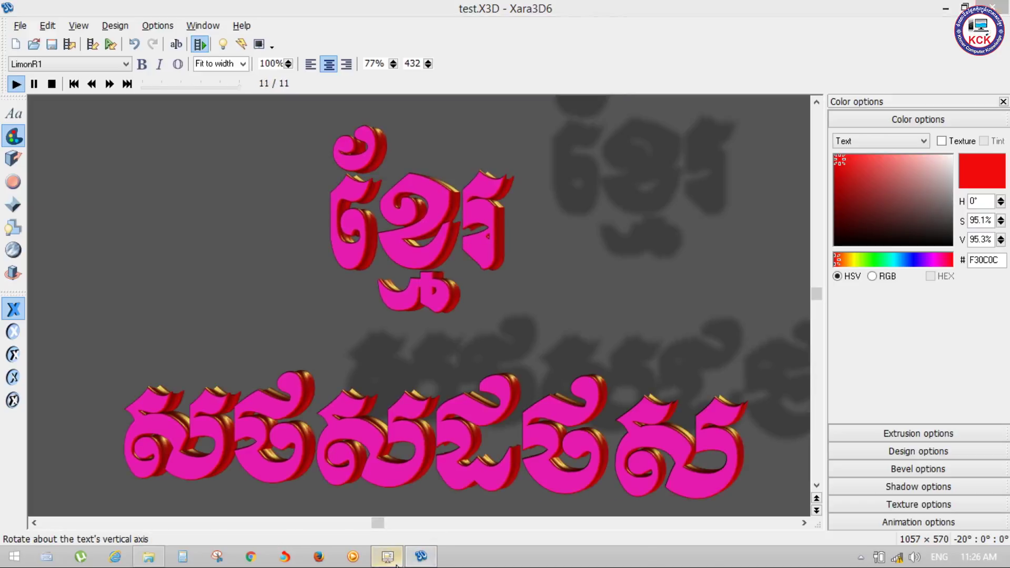